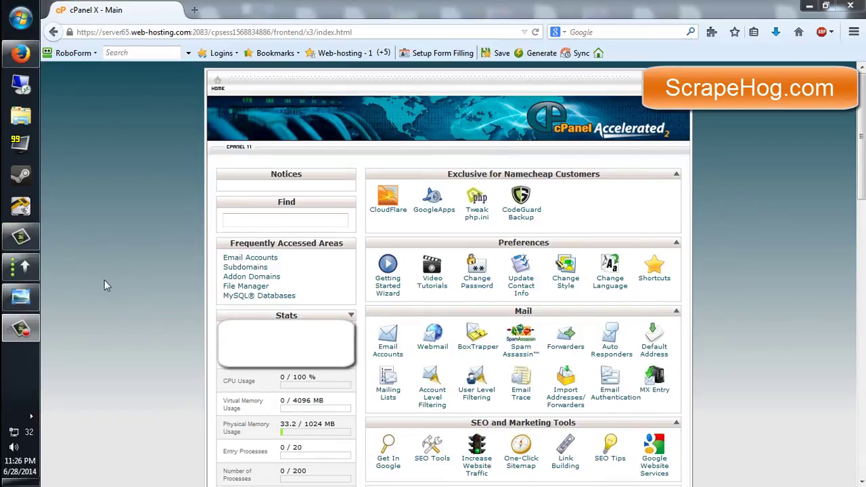
- Bring up the Catchall diagram showing three domain addresses routing into one mailbox
{"action": "left_click", "coordinate": [22, 298]}
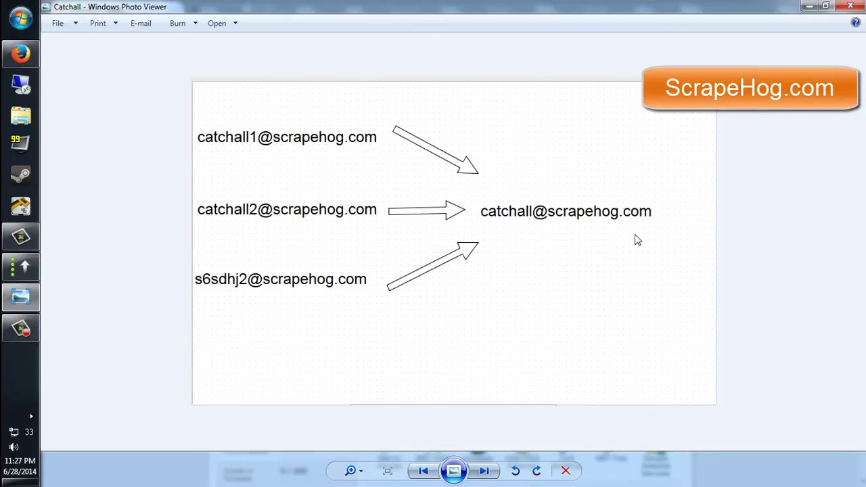
- In Email Accounts, enter the account name 'catchall' and the account password twice
{"action": "left_click", "coordinate": [11, 61]}
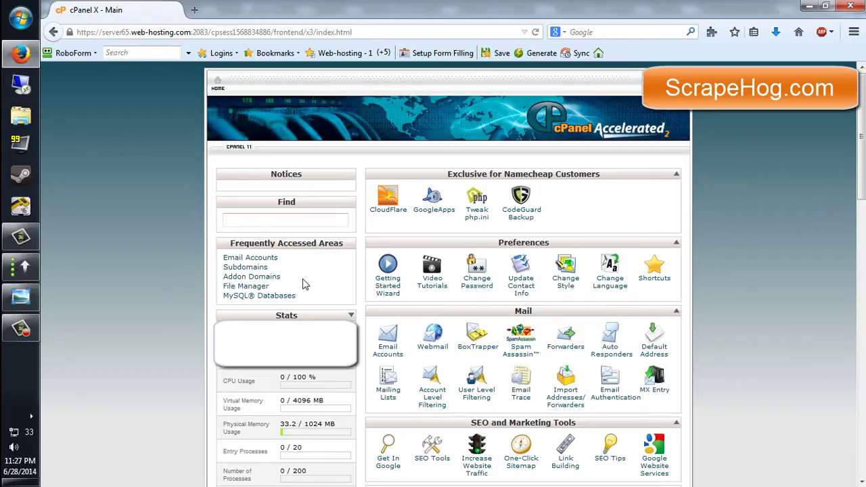
{"action": "left_click", "coordinate": [391, 351]}
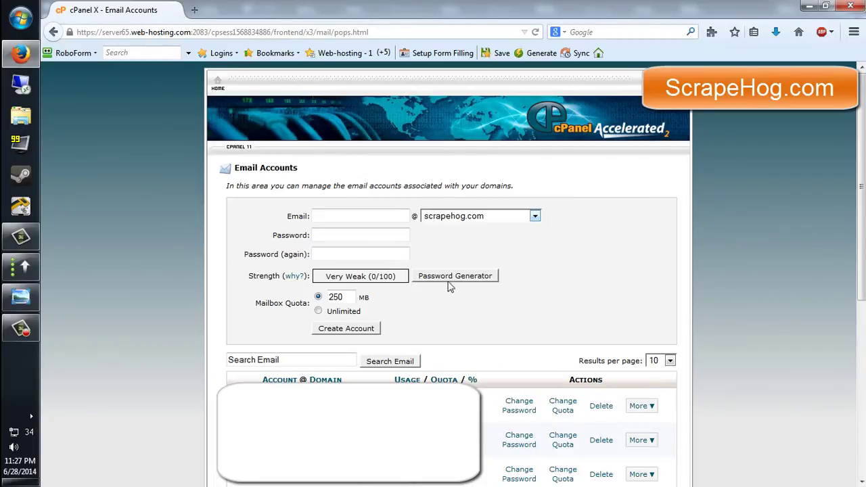
{"action": "left_click", "coordinate": [363, 214]}
{"action": "type", "text": "c"}
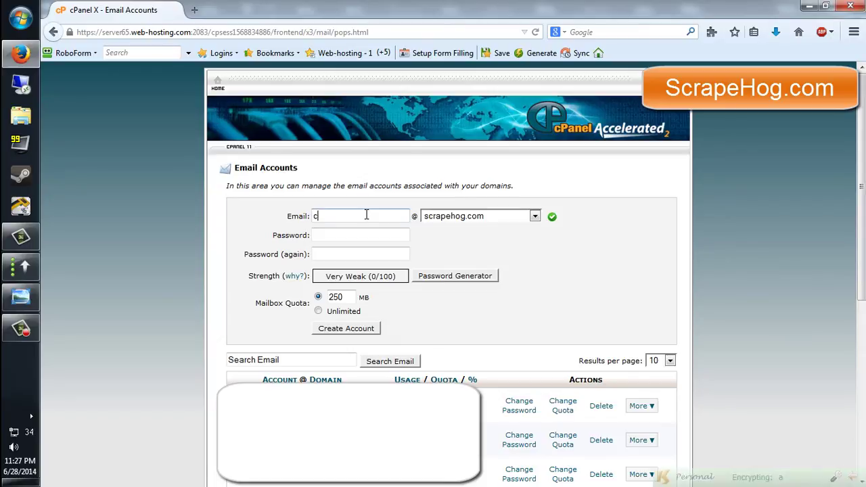
{"action": "type", "text": "atchall"}
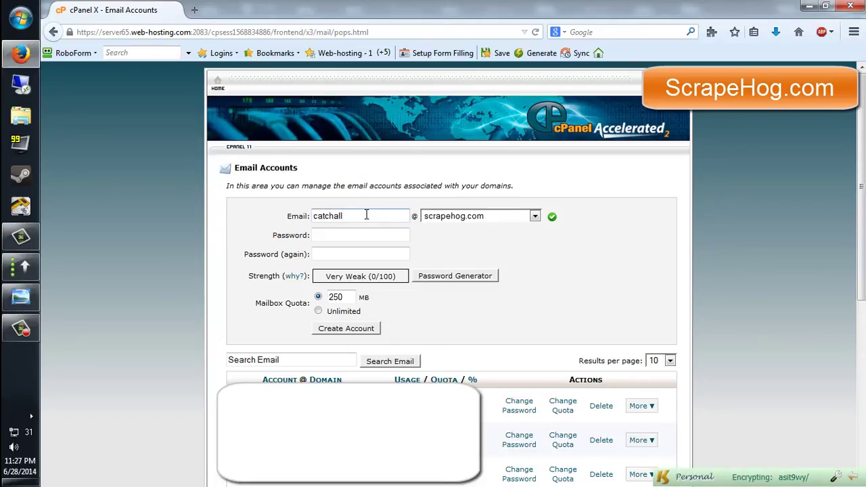
{"action": "key", "text": "Tab"}
{"action": "key", "text": "Tab"}
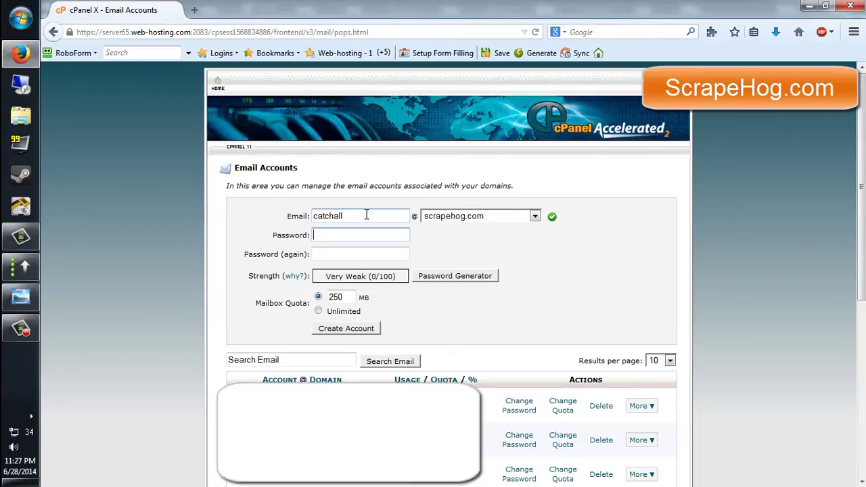
{"action": "type", "text": "•••••••••"}
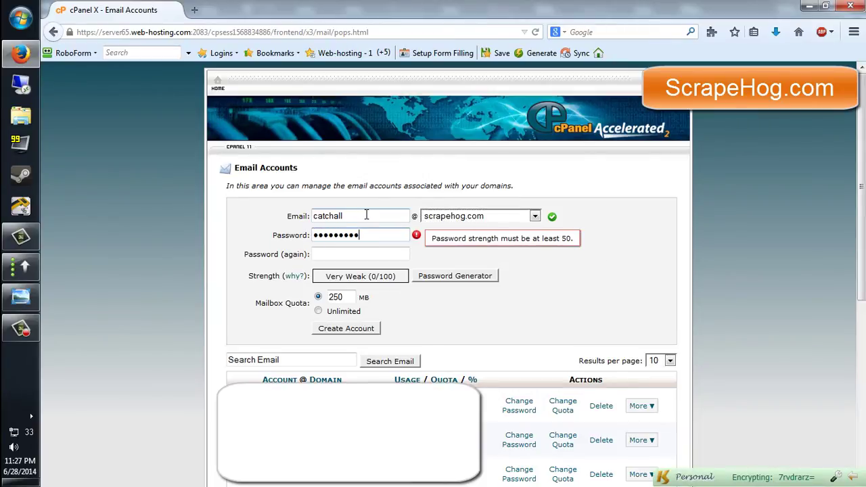
{"action": "key", "text": "Tab"}
{"action": "type", "text": "•••••••••"}
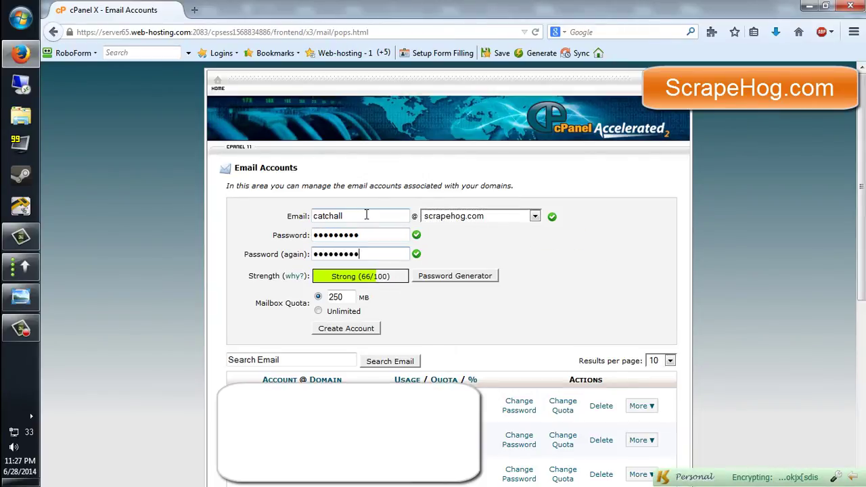
- Create the catchall mailbox with Unlimited quota and return to the cPanel home page
{"action": "left_click", "coordinate": [321, 313]}
{"action": "left_click", "coordinate": [327, 332]}
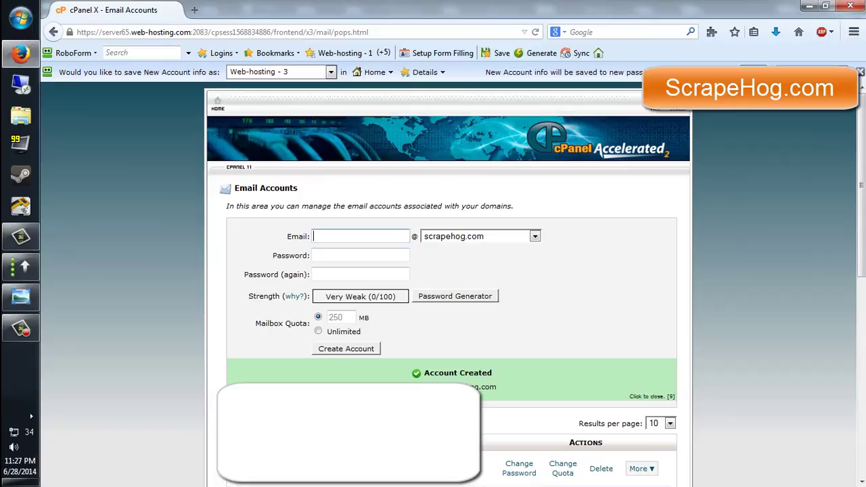
{"action": "left_click", "coordinate": [861, 72]}
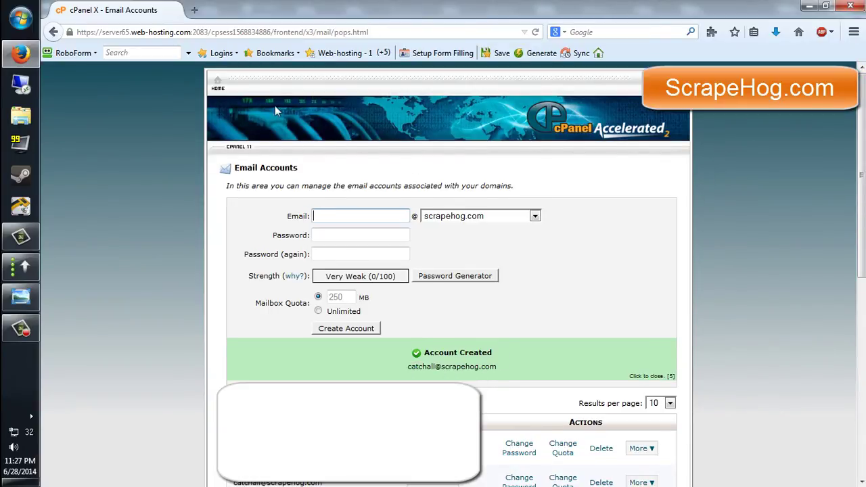
{"action": "left_click", "coordinate": [220, 85]}
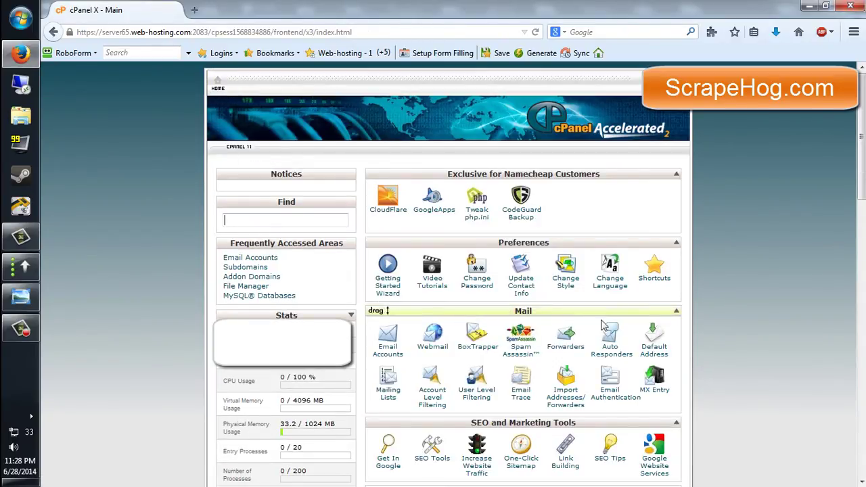
{"action": "left_click", "coordinate": [652, 361]}
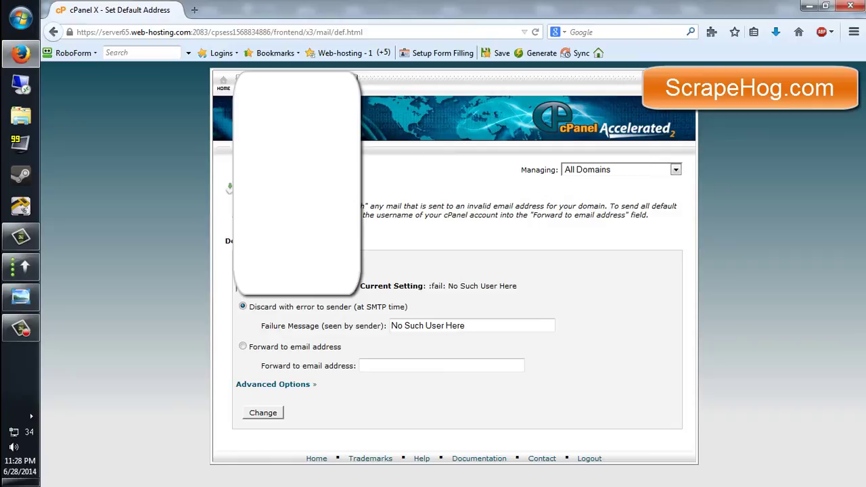
{"action": "left_click", "coordinate": [309, 197]}
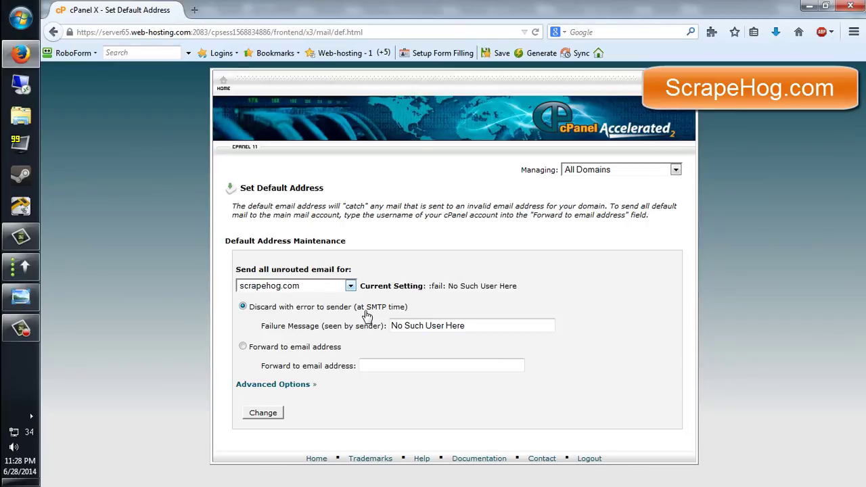
{"action": "left_click", "coordinate": [242, 347]}
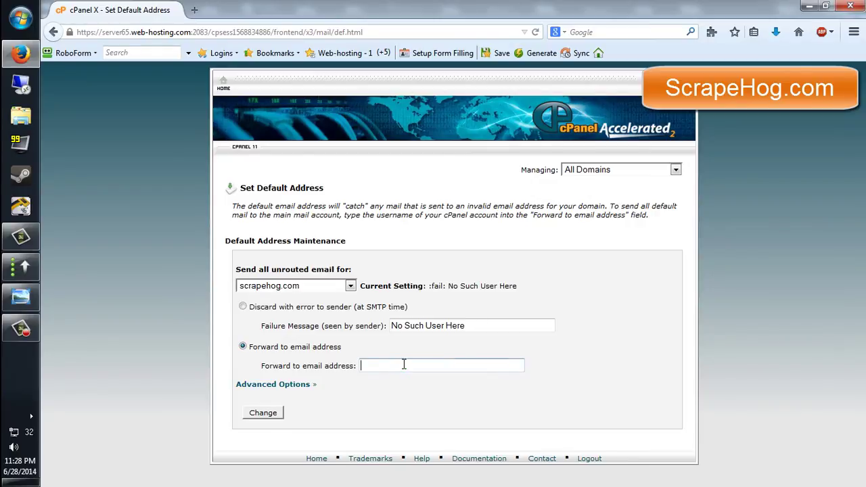
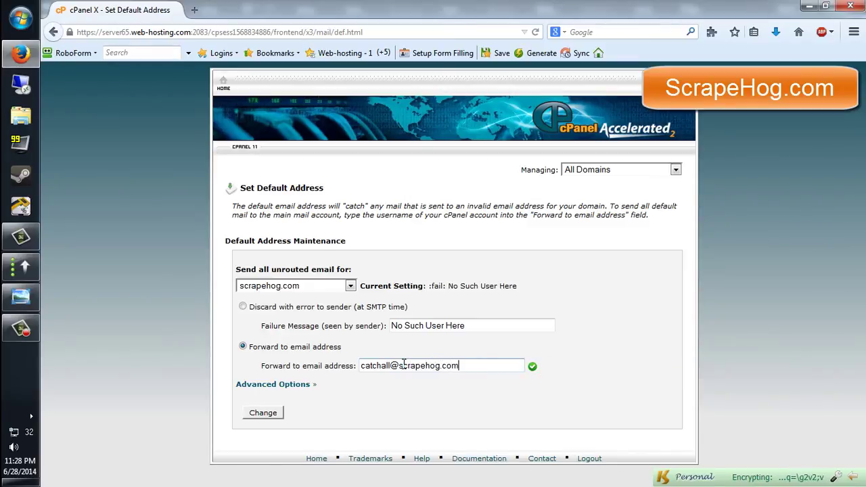
{"action": "left_click", "coordinate": [275, 418]}
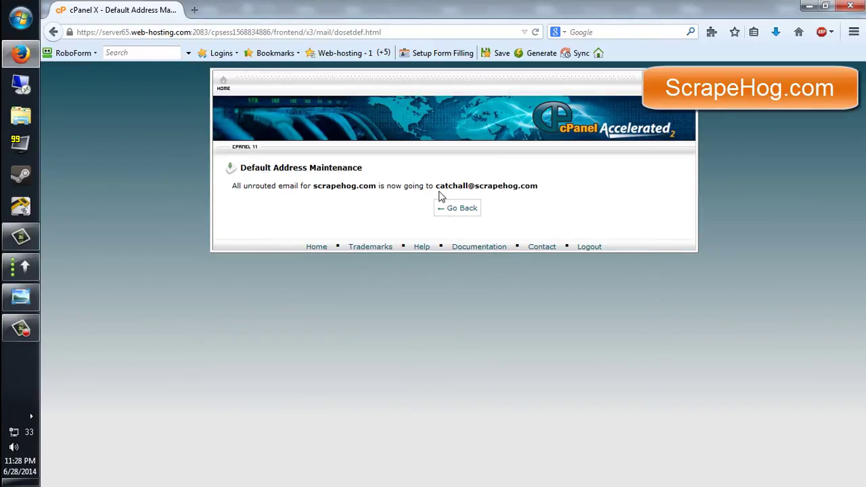
{"action": "left_click", "coordinate": [465, 208]}
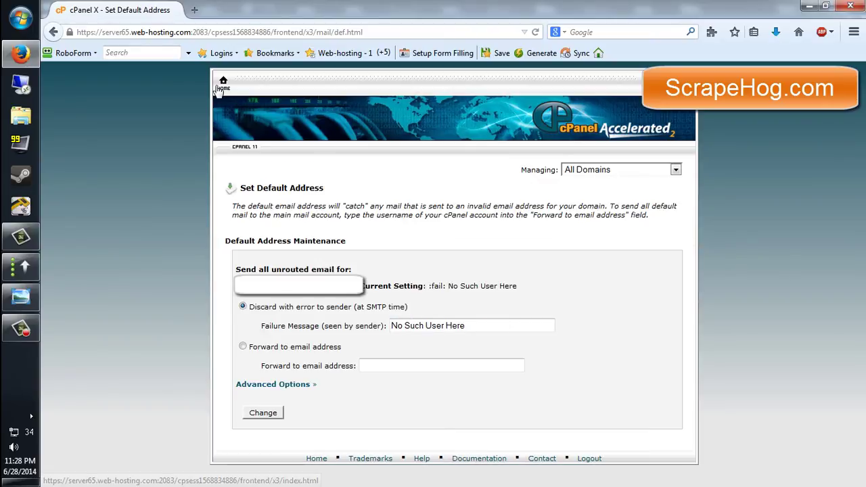
{"action": "left_click", "coordinate": [219, 88]}
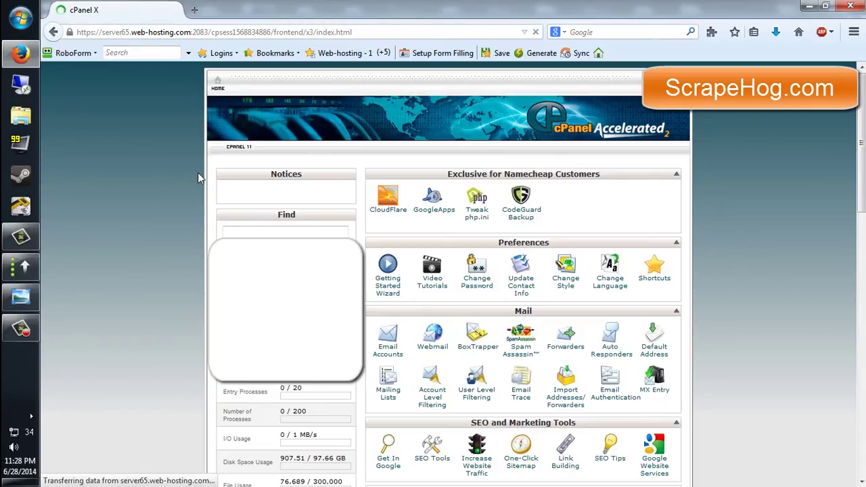
{"action": "left_click", "coordinate": [23, 269]}
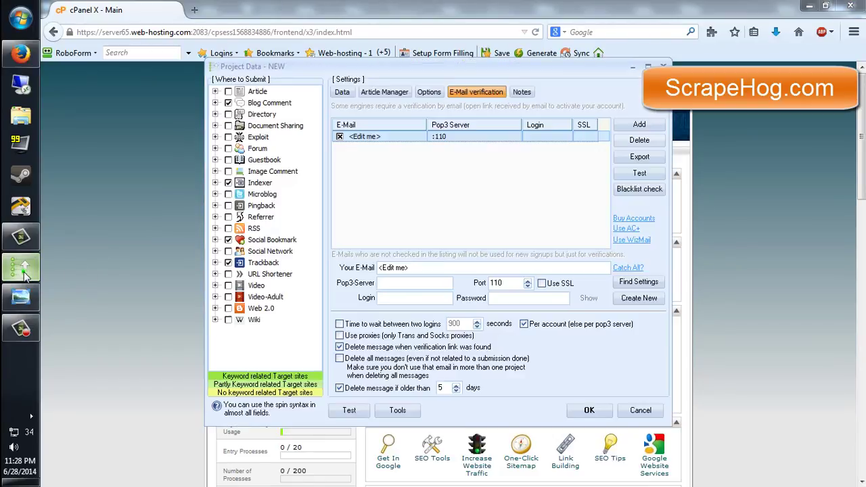
{"action": "left_click_drag", "start_coordinate": [432, 200], "coordinate": [514, 183]}
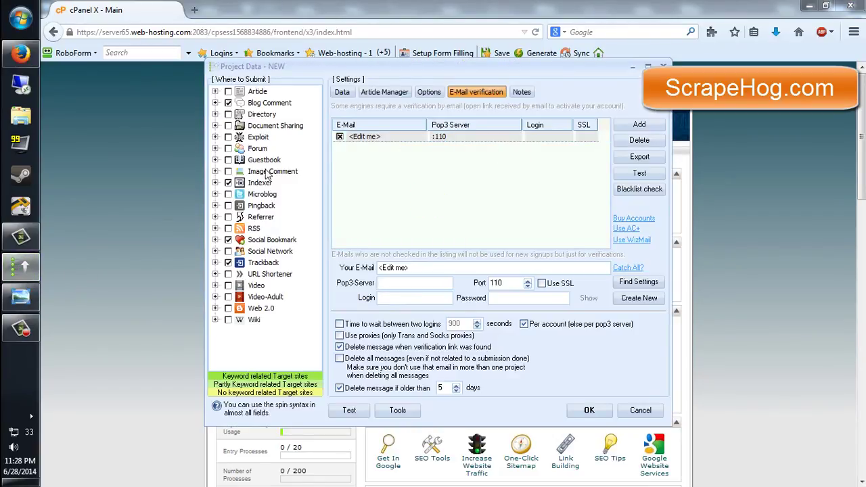
{"action": "left_click", "coordinate": [483, 139]}
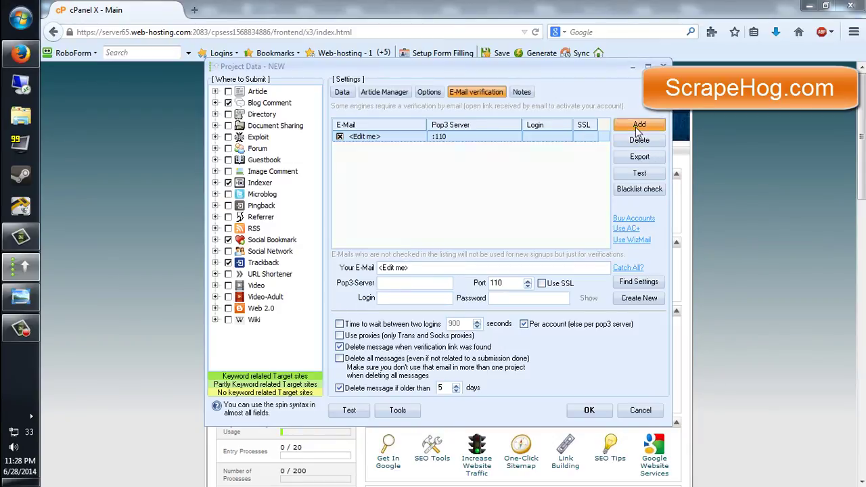
{"action": "left_click", "coordinate": [638, 129]}
{"action": "left_click", "coordinate": [686, 138]}
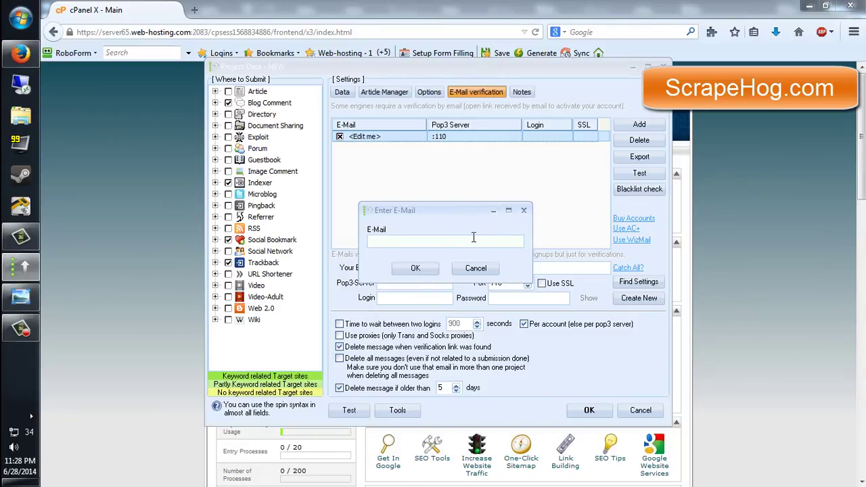
{"action": "key", "text": "Return"}
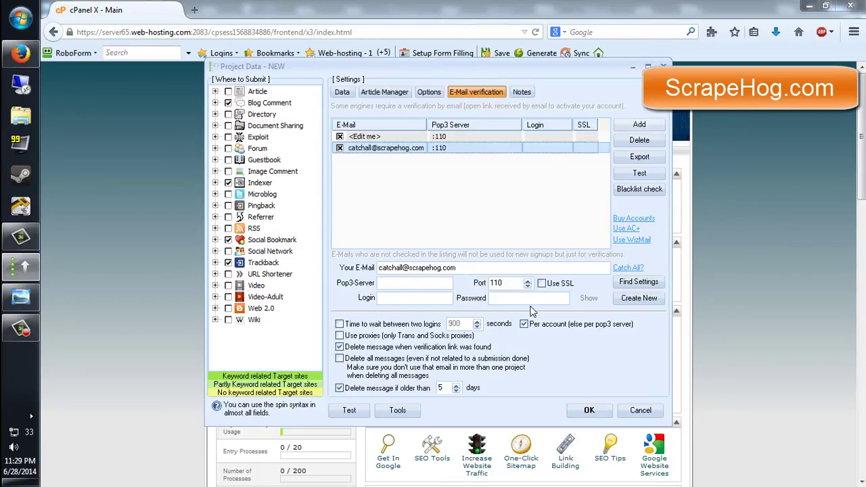
{"action": "left_click", "coordinate": [629, 269]}
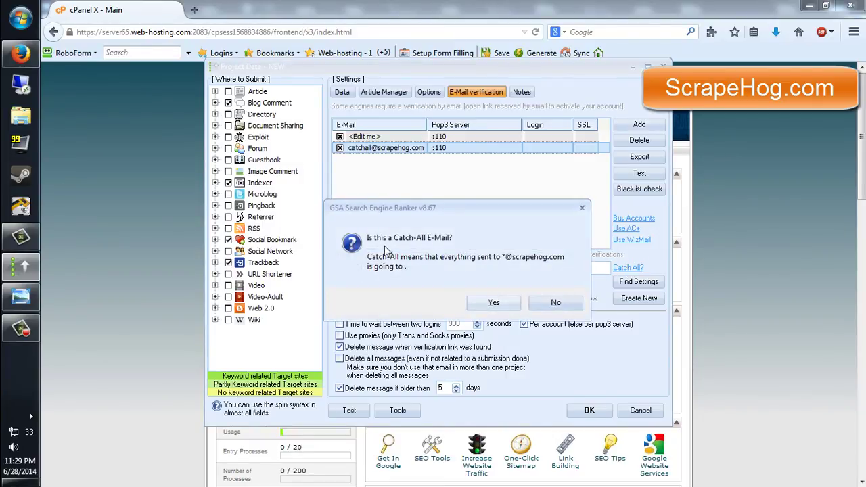
{"action": "left_click", "coordinate": [484, 304]}
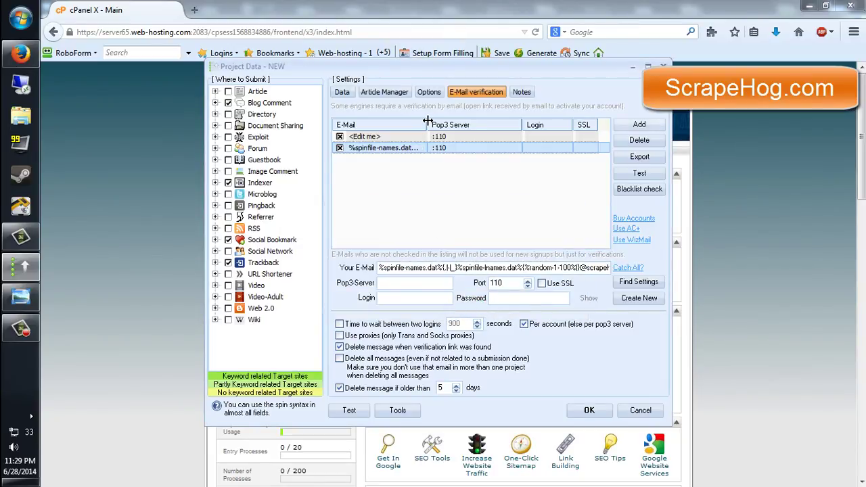
{"action": "mouse_move", "coordinate": [427, 125]}
{"action": "left_mouse_down"}
{"action": "mouse_move", "coordinate": [513, 135]}
{"action": "mouse_move", "coordinate": [804, 136]}
{"action": "left_mouse_up"}
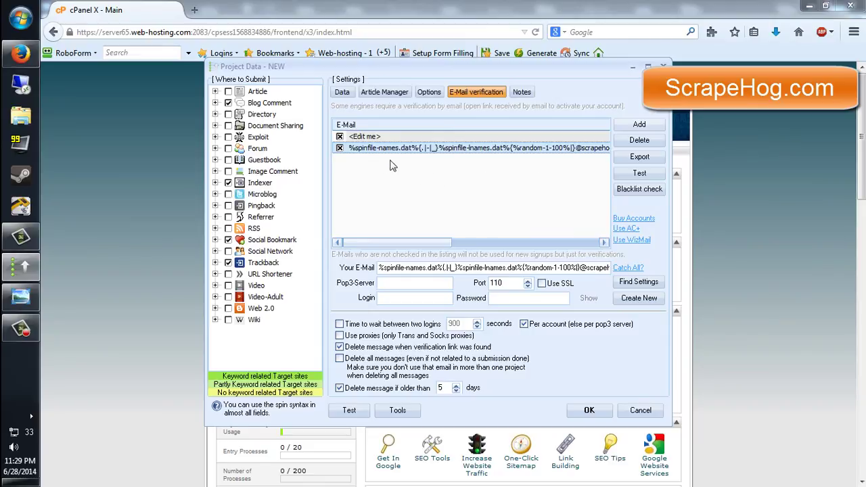
{"action": "left_click_drag", "start_coordinate": [423, 242], "coordinate": [444, 242]}
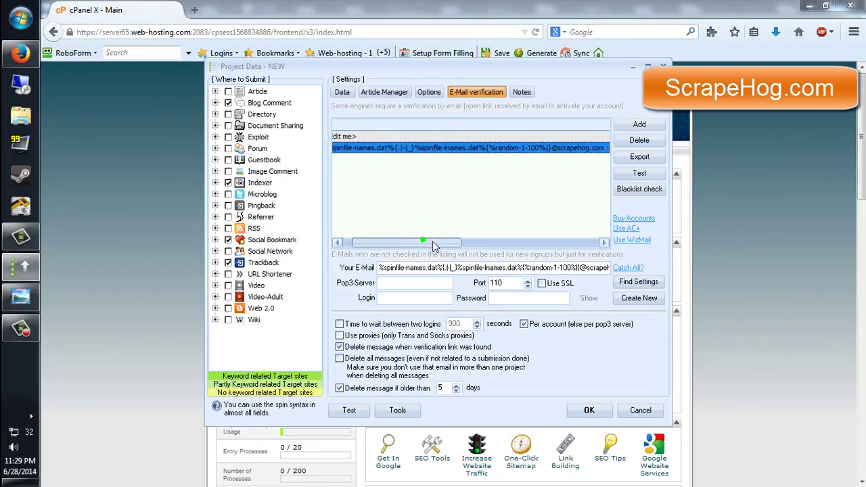
{"action": "left_click", "coordinate": [505, 178]}
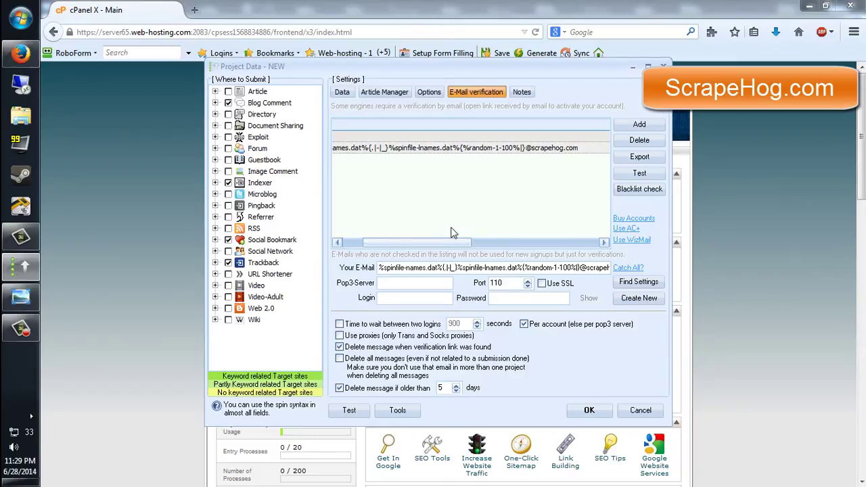
{"action": "left_click_drag", "start_coordinate": [459, 241], "coordinate": [415, 230]}
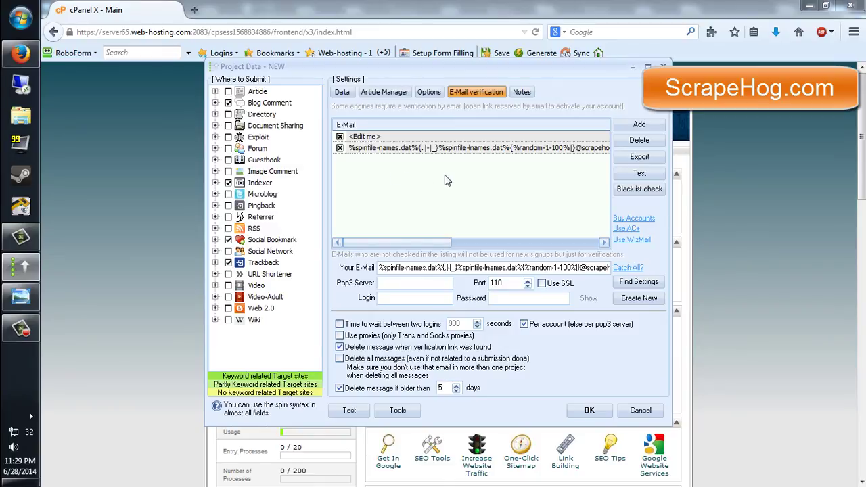
{"action": "left_click_drag", "start_coordinate": [413, 242], "coordinate": [398, 245]}
{"action": "left_click_drag", "start_coordinate": [430, 242], "coordinate": [482, 243]}
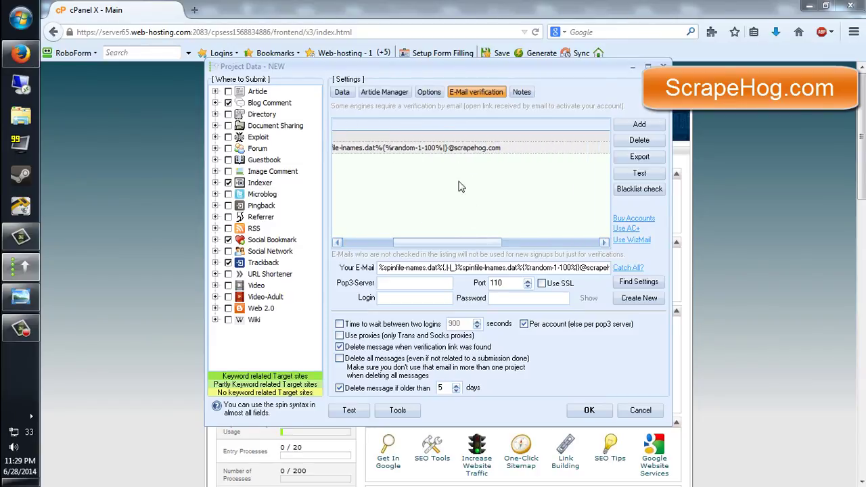